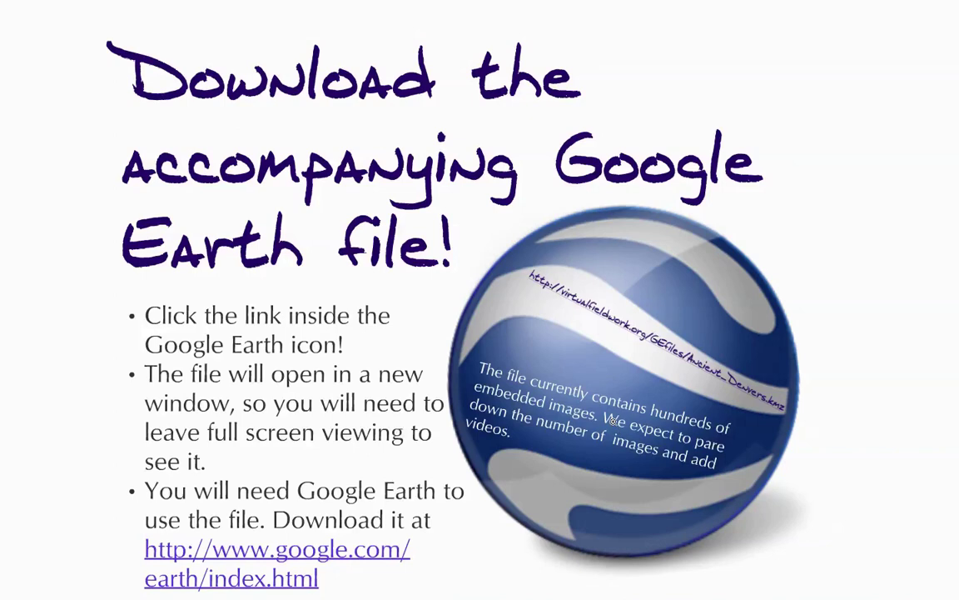
Step: Exit Prezi's full-screen view to show the 'Download the accompanying Google Earth file!' frame
{"action": "key", "text": "Escape"}
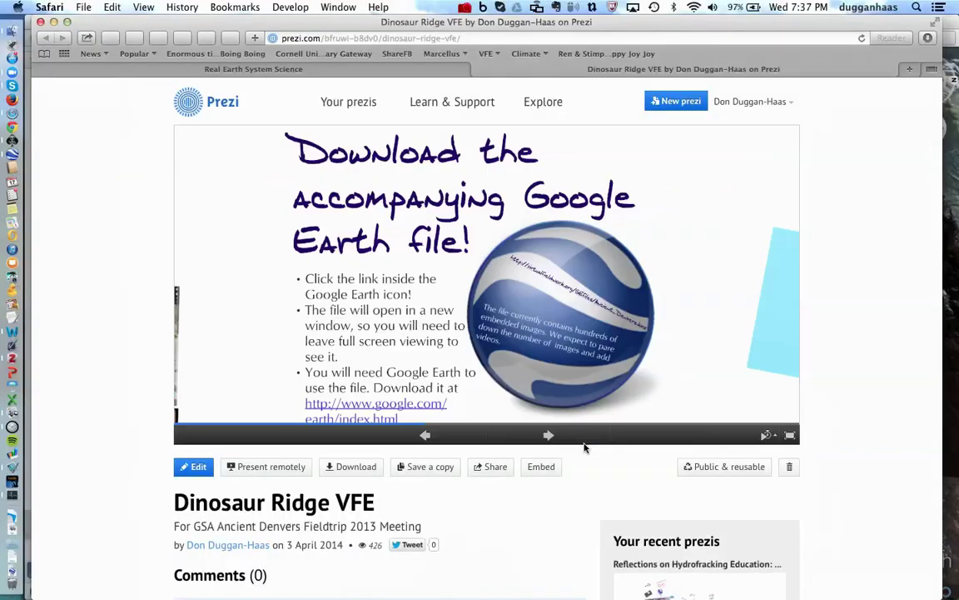
Step: Bring Google Earth to the front and select the Geologic map overlay in Places
{"action": "key", "text": "super+Tab"}
{"action": "key", "text": "super+Tab"}
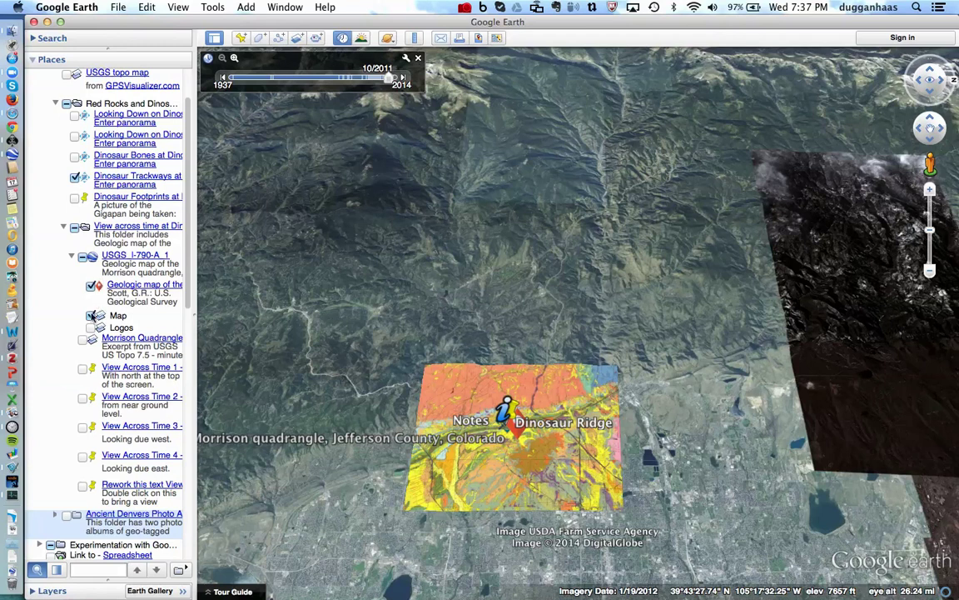
{"action": "left_click", "coordinate": [133, 297]}
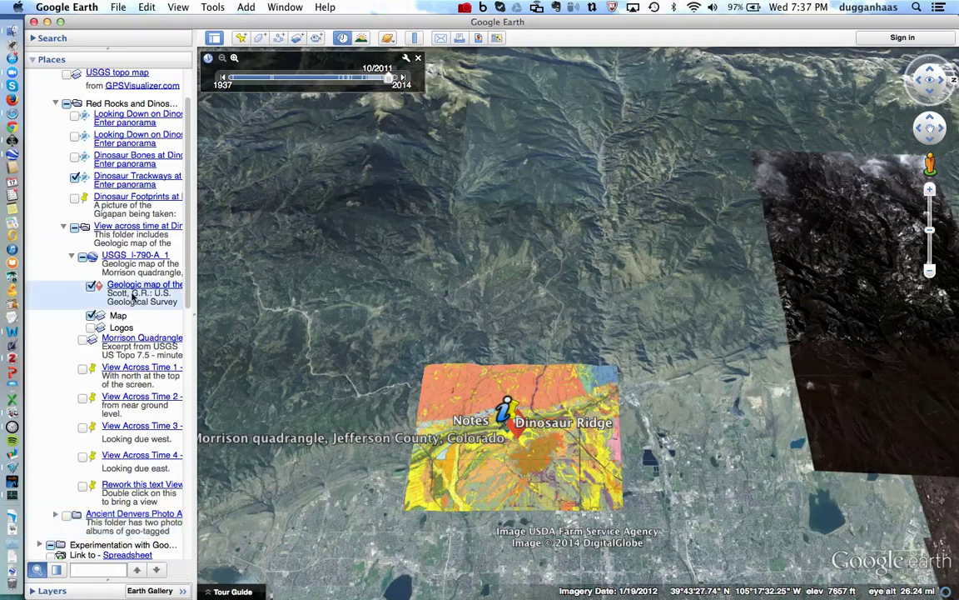
Step: Fly to the Morrison quadrangle geologic map, zoom out, and switch on View Across Time 1
{"action": "double_click", "coordinate": [132, 297]}
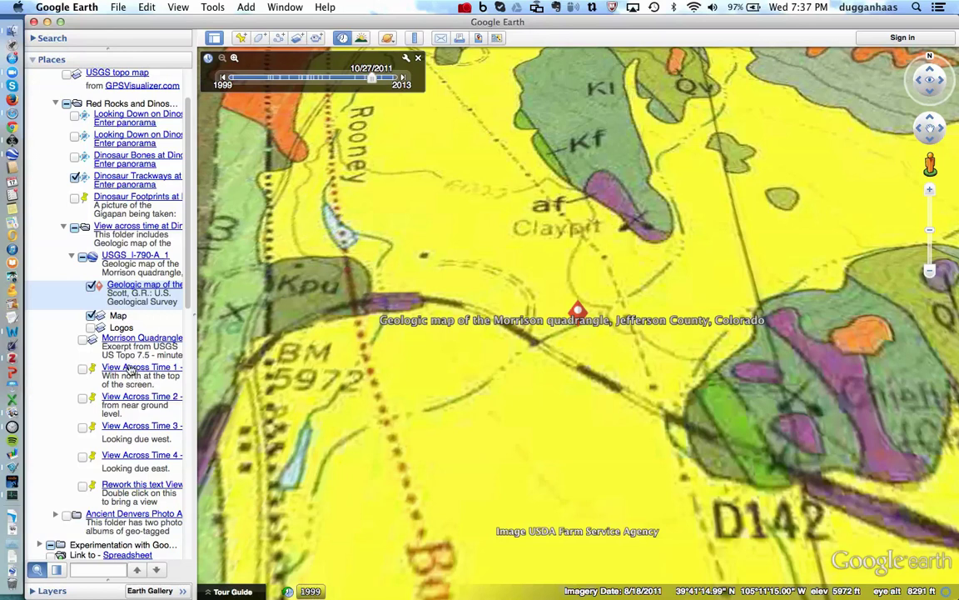
{"action": "scroll", "coordinate": [360, 467], "scroll_direction": "down", "scroll_amount": 5}
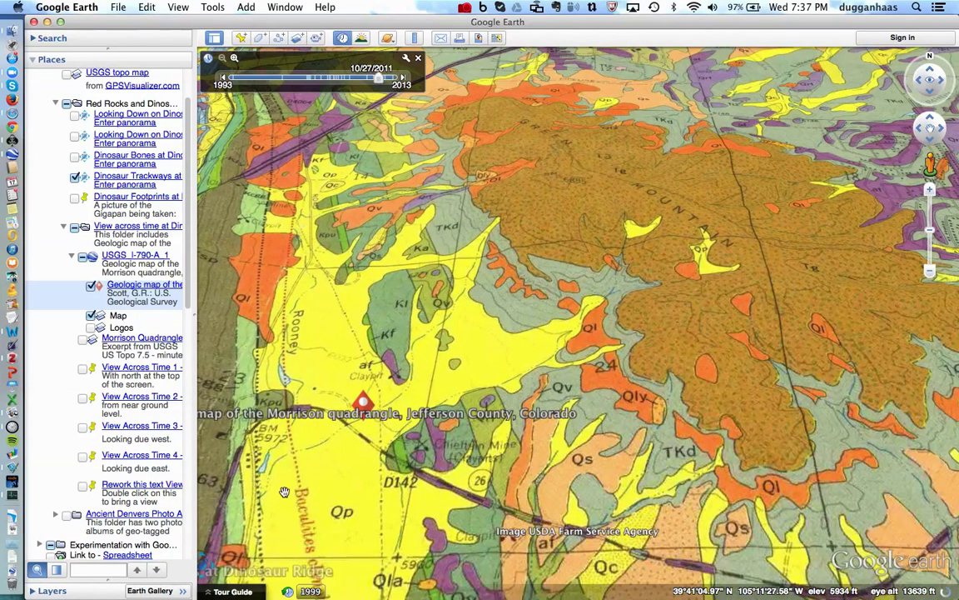
{"action": "scroll", "coordinate": [360, 466], "scroll_direction": "down", "scroll_amount": 5}
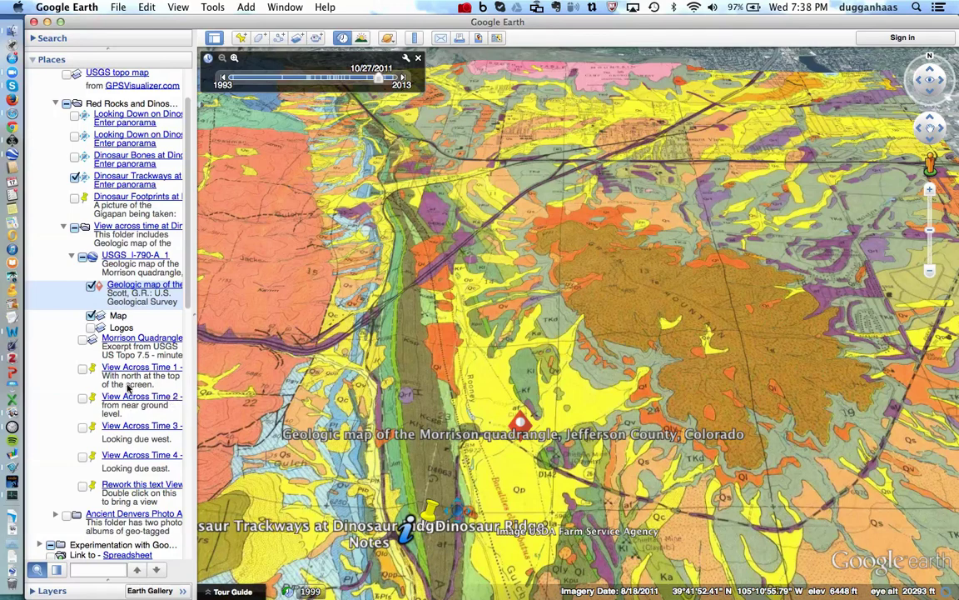
{"action": "left_click", "coordinate": [84, 369]}
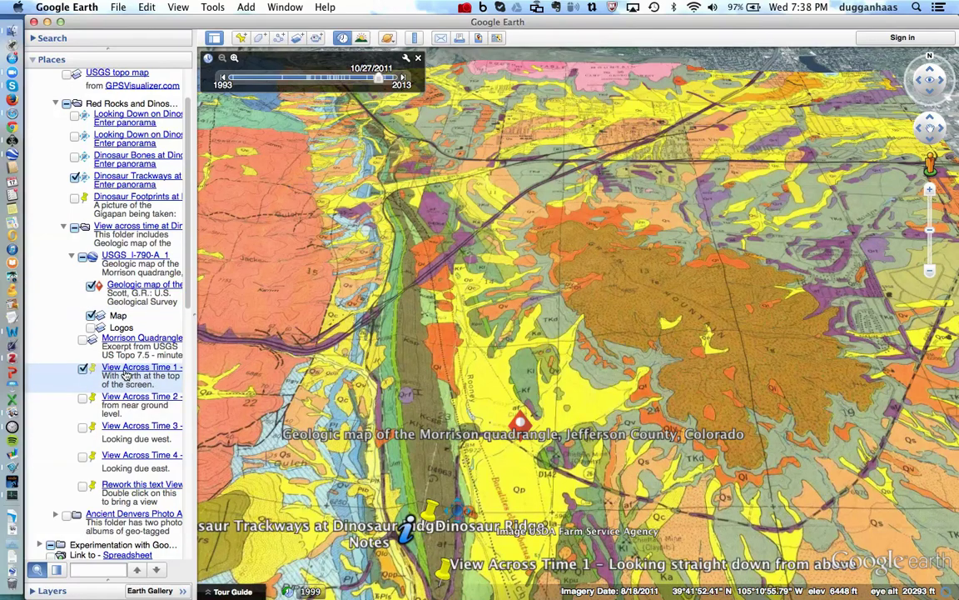
Step: Fly to the overhead View Across Time 1 viewpoint, then swap it for View Across Time 2
{"action": "double_click", "coordinate": [125, 374]}
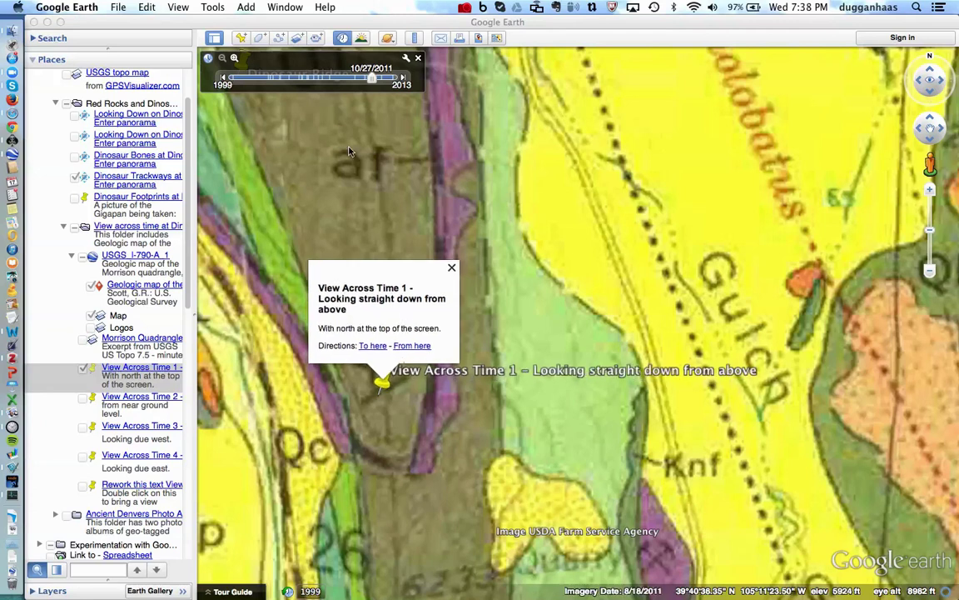
{"action": "left_click", "coordinate": [450, 273]}
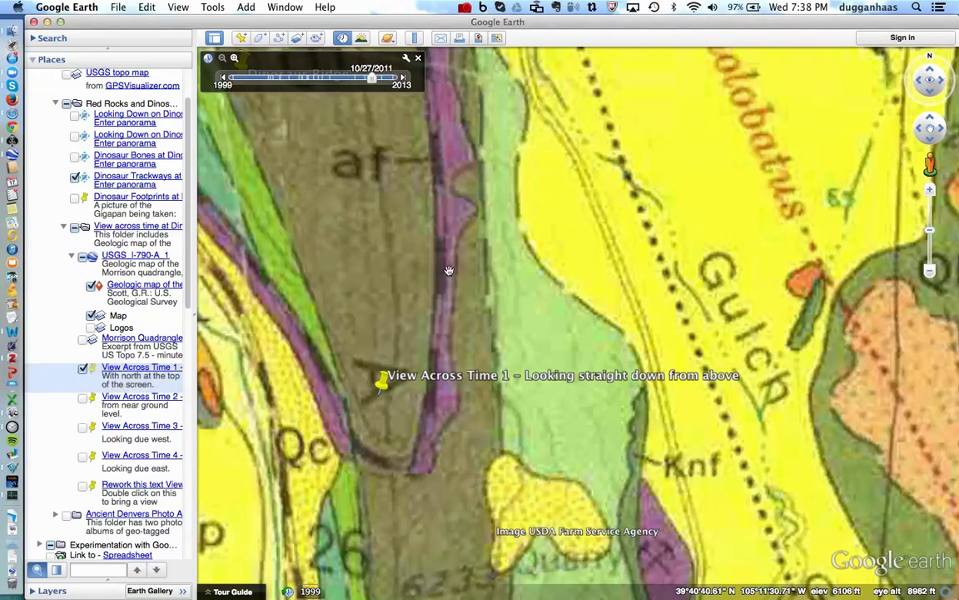
{"action": "left_click", "coordinate": [82, 369]}
{"action": "left_click", "coordinate": [82, 400]}
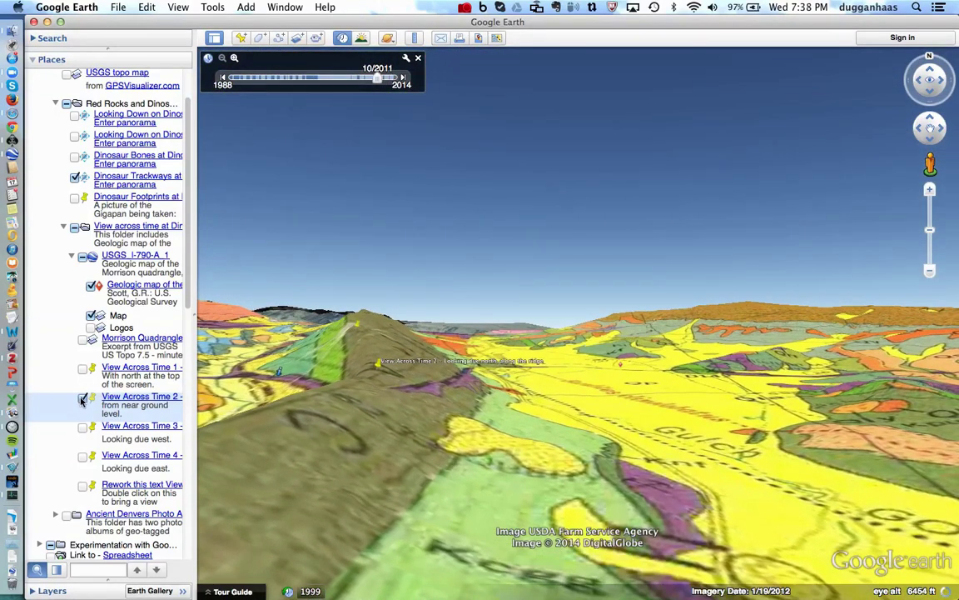
Step: Hide View Across Time 2, fly to View Across Time 3, and switch on View Across Time 4
{"action": "left_click", "coordinate": [121, 399]}
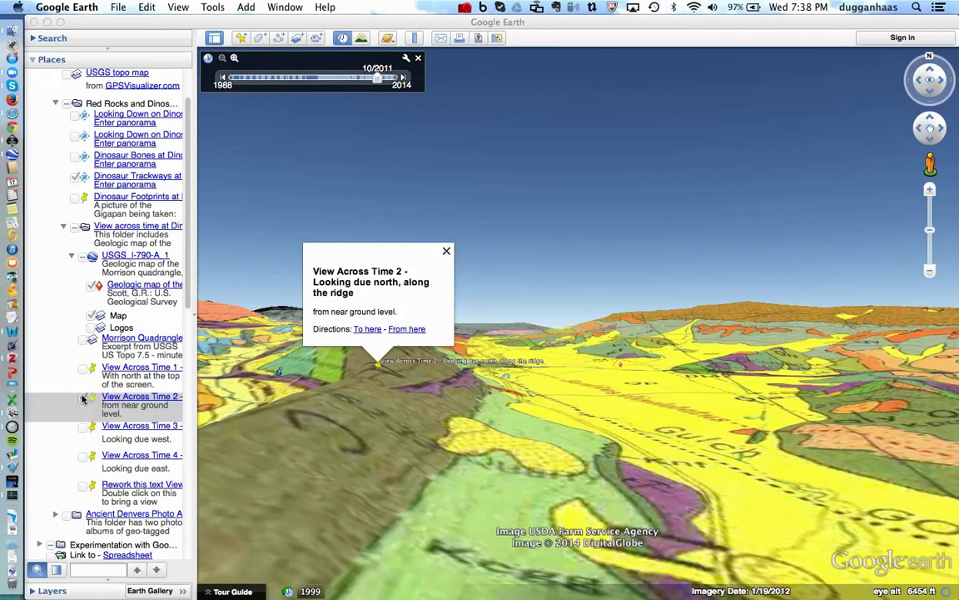
{"action": "left_click", "coordinate": [82, 399]}
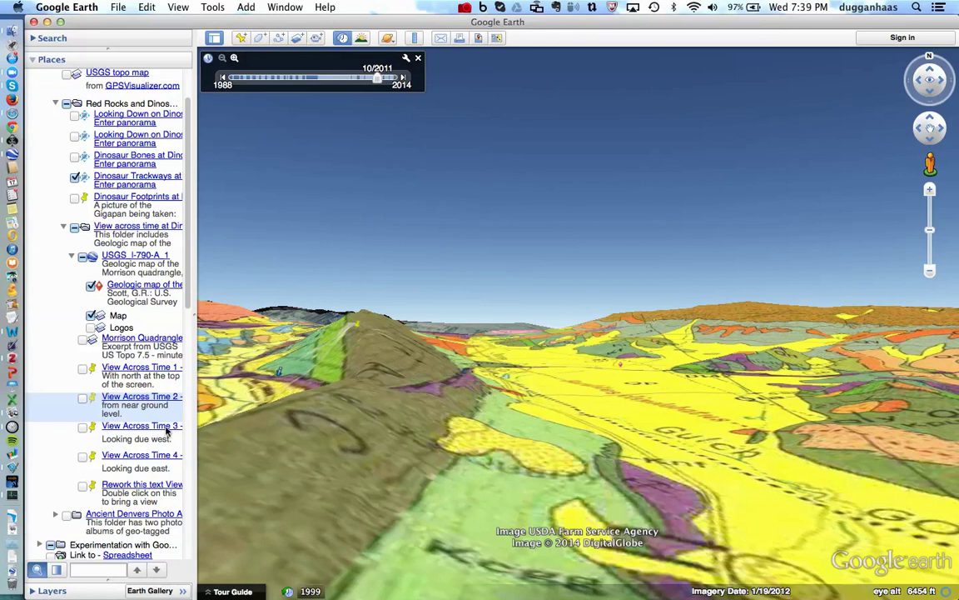
{"action": "double_click", "coordinate": [118, 431]}
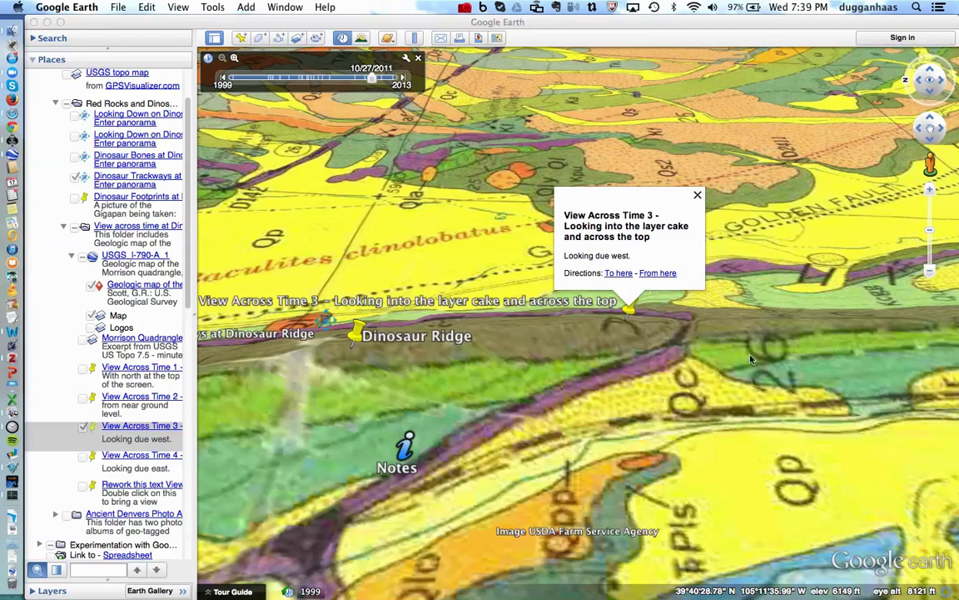
{"action": "left_click", "coordinate": [698, 197]}
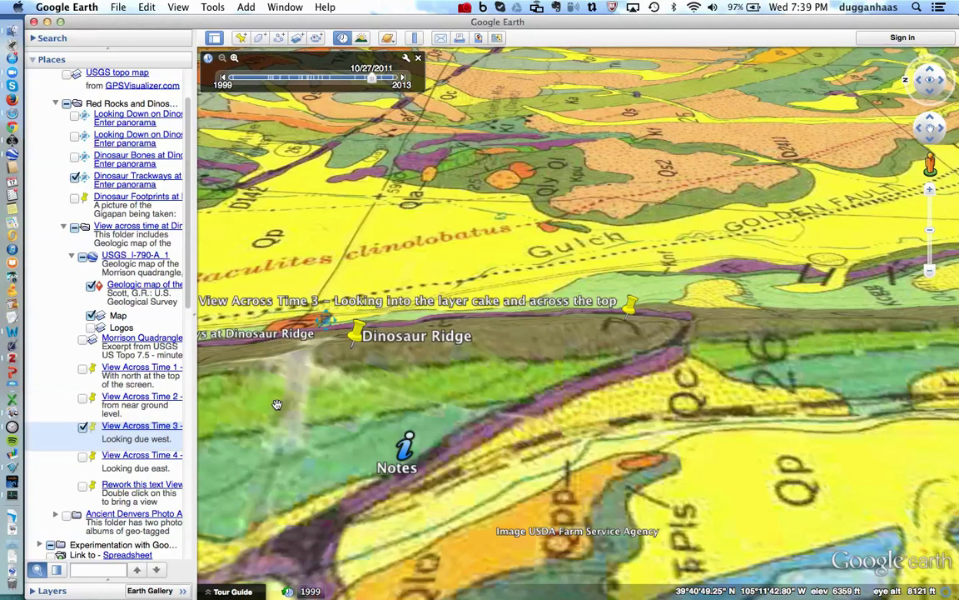
{"action": "left_click", "coordinate": [82, 456]}
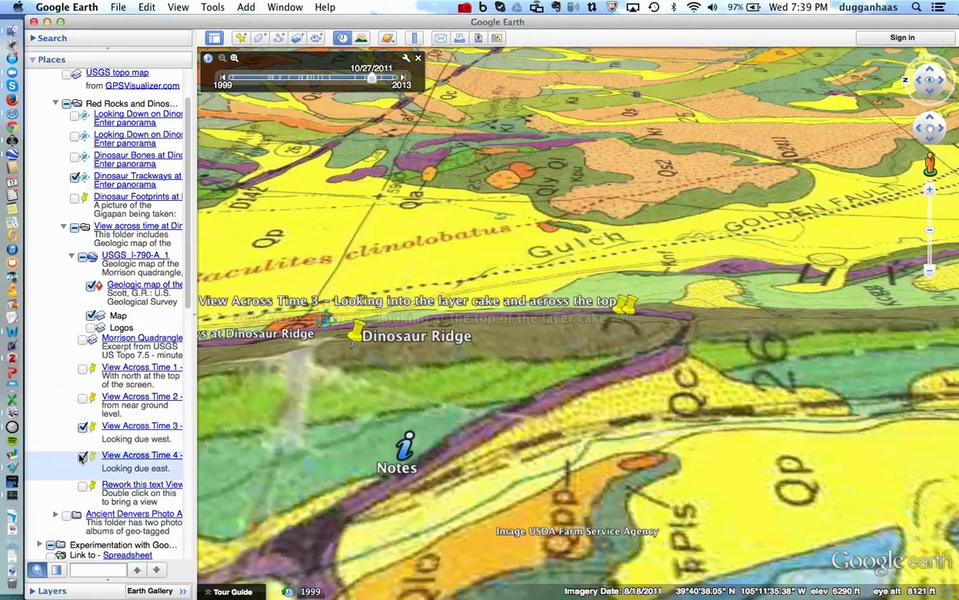
Step: Fly to View Across Time 4, tilt around the ridge, then fly to the Dinosaur Trackways panorama
{"action": "double_click", "coordinate": [126, 456]}
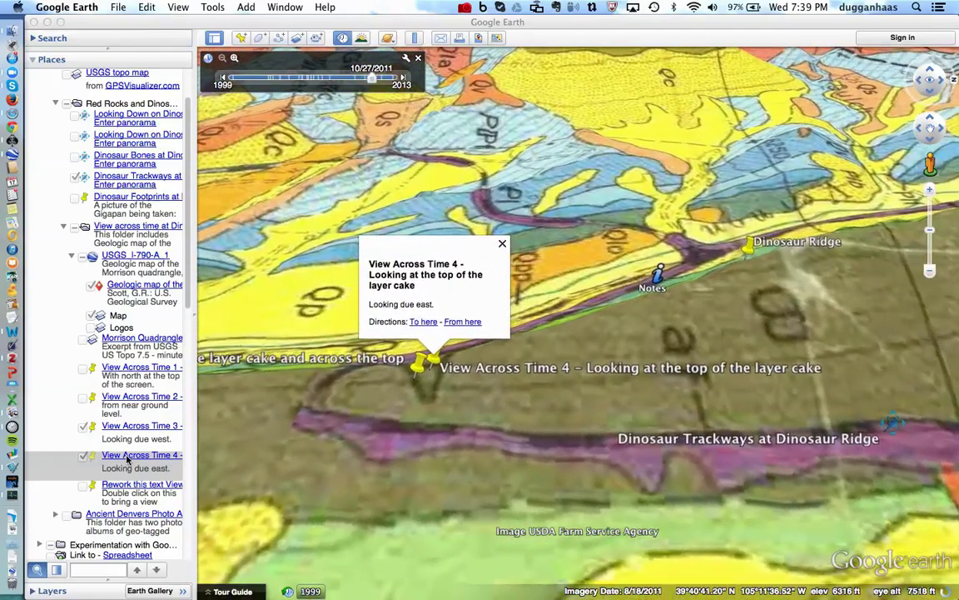
{"action": "left_click_drag", "start_coordinate": [340, 386], "coordinate": [704, 420]}
{"action": "left_click_drag", "start_coordinate": [618, 381], "coordinate": [401, 409]}
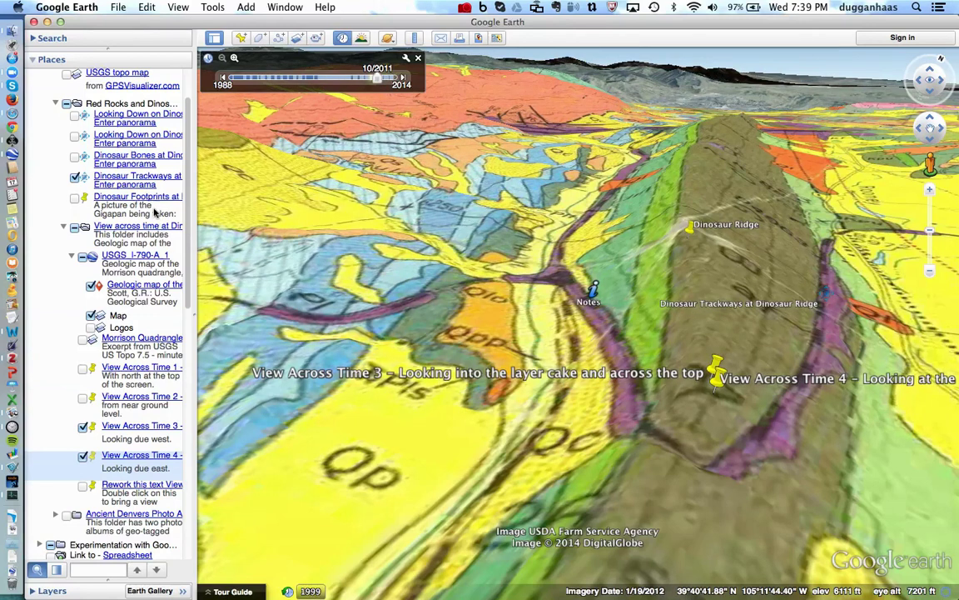
{"action": "double_click", "coordinate": [126, 181]}
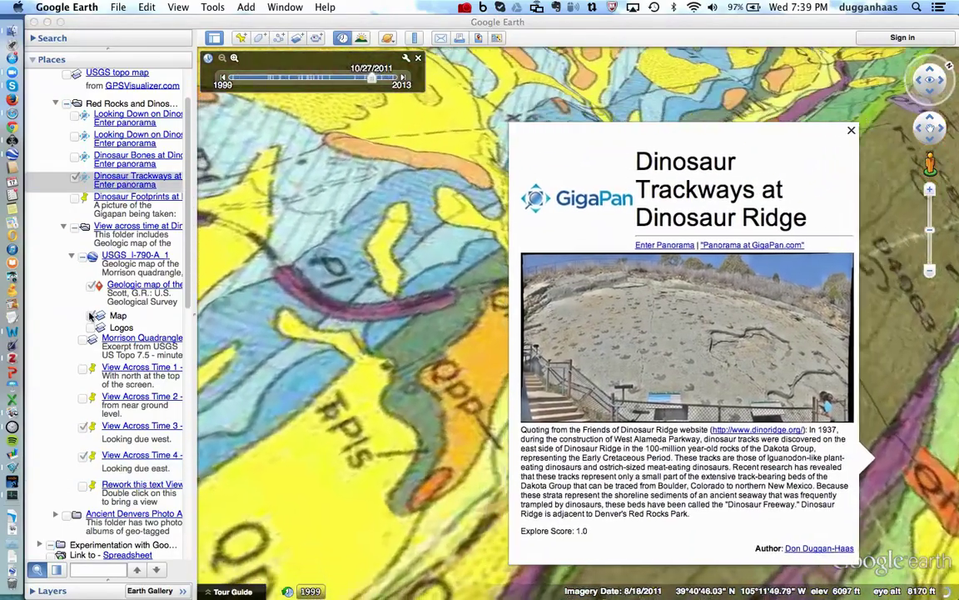
Step: Hide the geologic map and zoom in on the GigaPan trackway footprints, then back out
{"action": "left_click", "coordinate": [91, 316]}
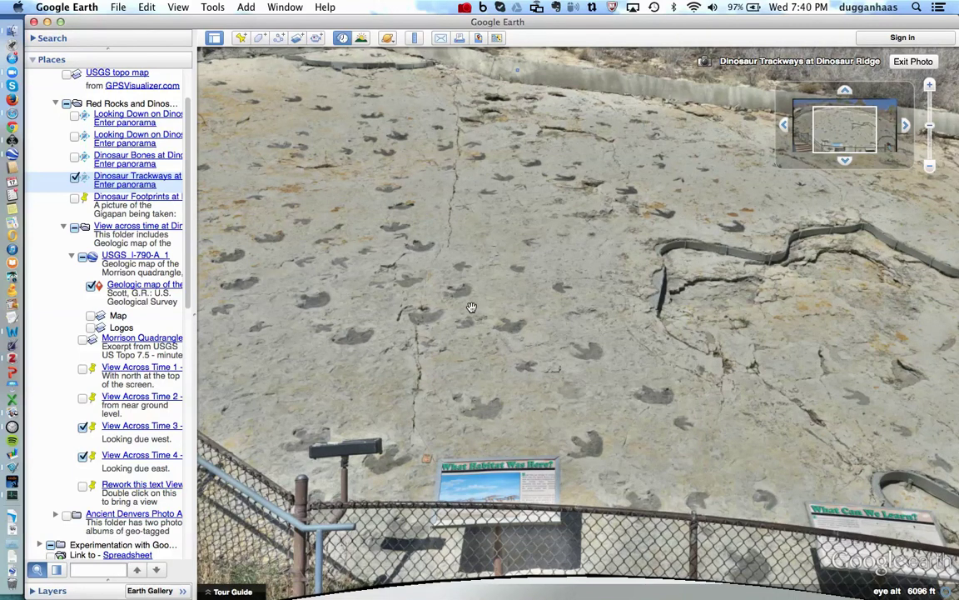
{"action": "scroll", "coordinate": [469, 309], "scroll_direction": "up", "scroll_amount": 3}
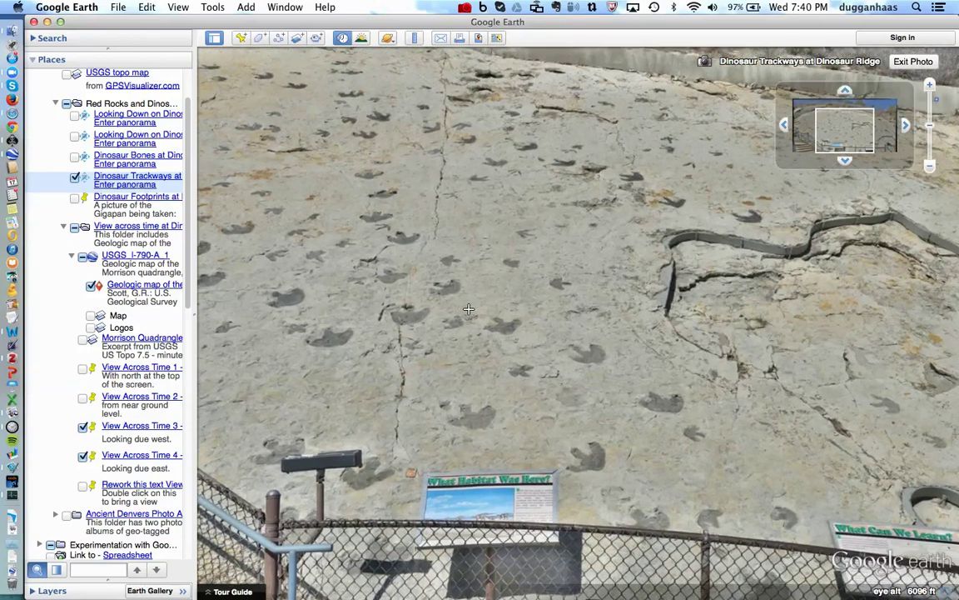
{"action": "scroll", "coordinate": [468, 312], "scroll_direction": "up", "scroll_amount": 5}
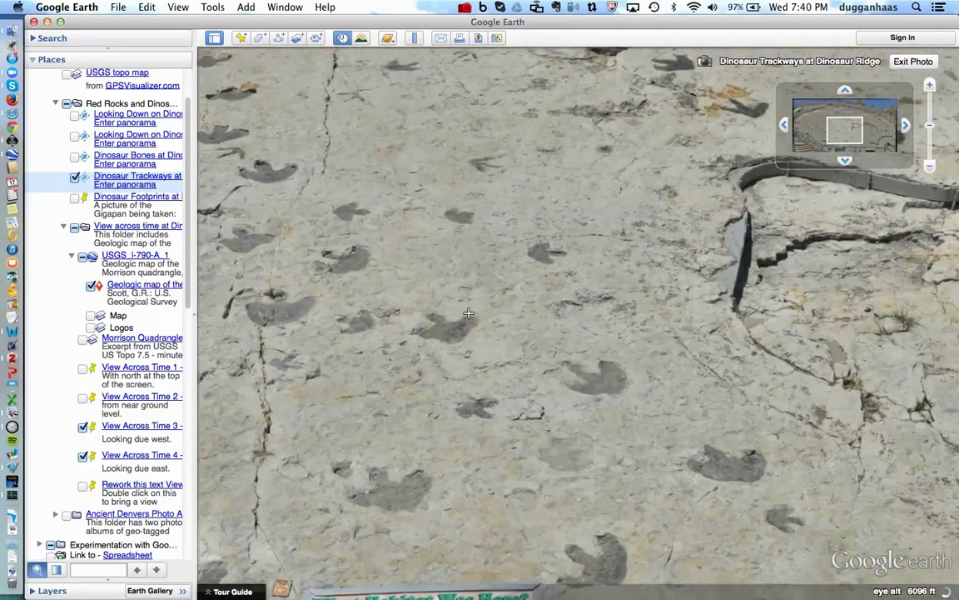
{"action": "scroll", "coordinate": [432, 310], "scroll_direction": "up", "scroll_amount": 5}
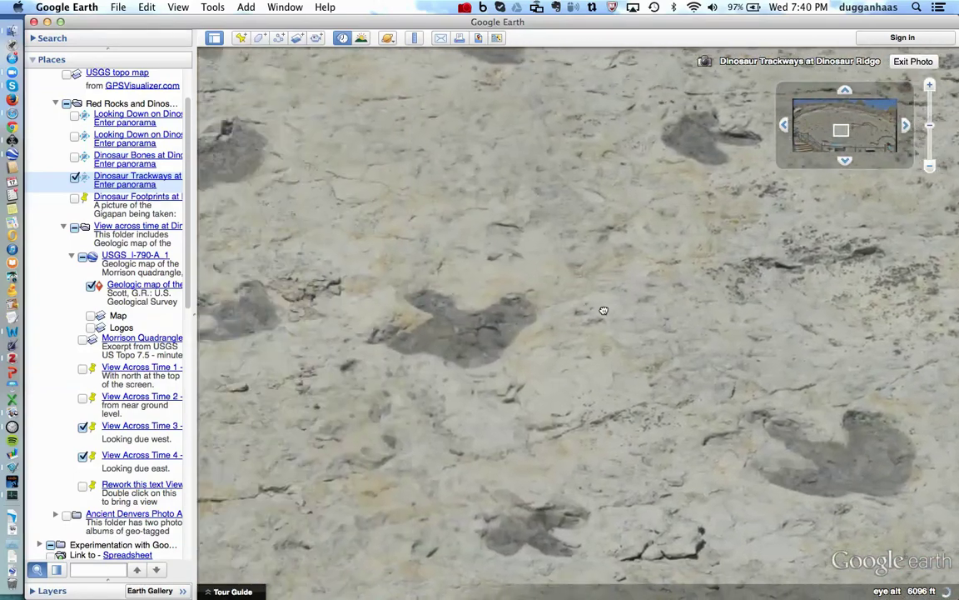
{"action": "scroll", "coordinate": [419, 330], "scroll_direction": "up", "scroll_amount": 5}
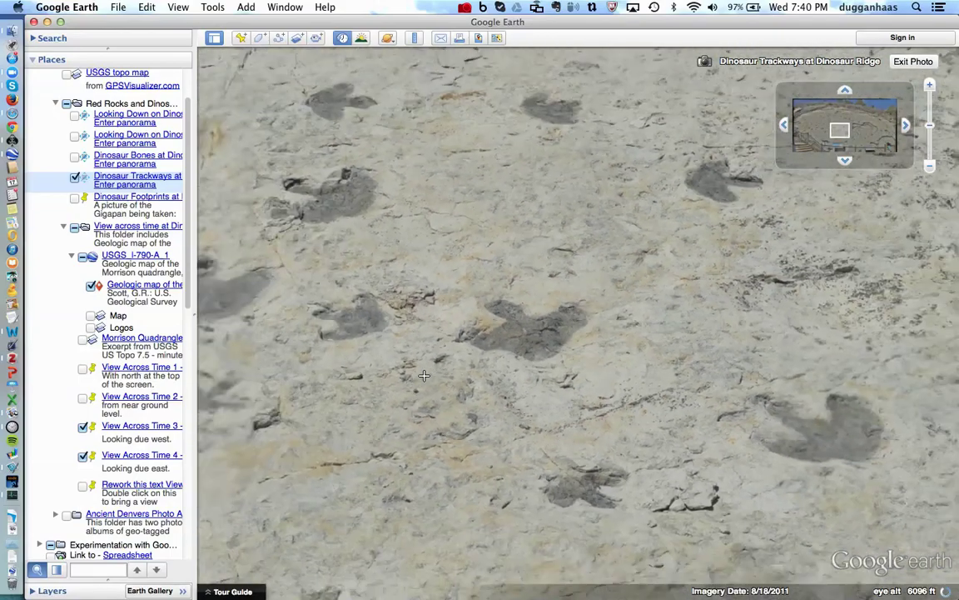
{"action": "scroll", "coordinate": [423, 375], "scroll_direction": "down", "scroll_amount": 3}
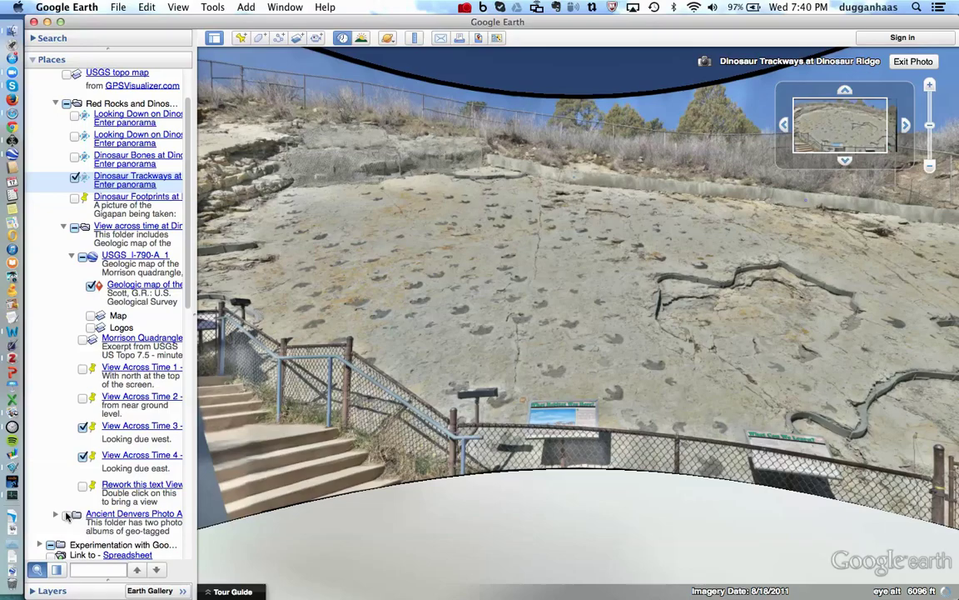
{"action": "left_click", "coordinate": [67, 516]}
Step: Expand Ancient Denvers Photo Albums, view the IMAGE_97.jpg photo, then close its Picasa balloon
{"action": "double_click", "coordinate": [117, 518]}
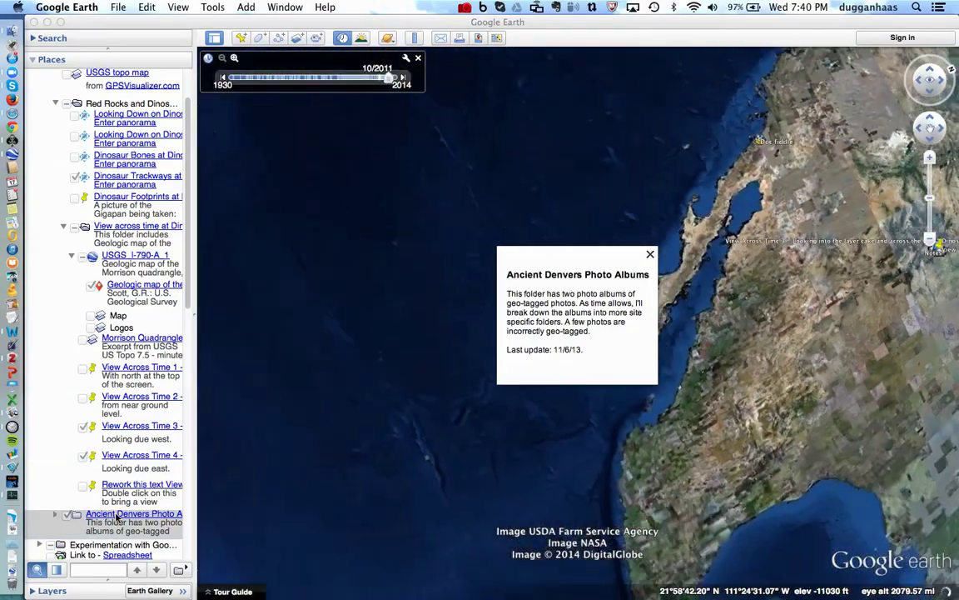
{"action": "left_click", "coordinate": [55, 515]}
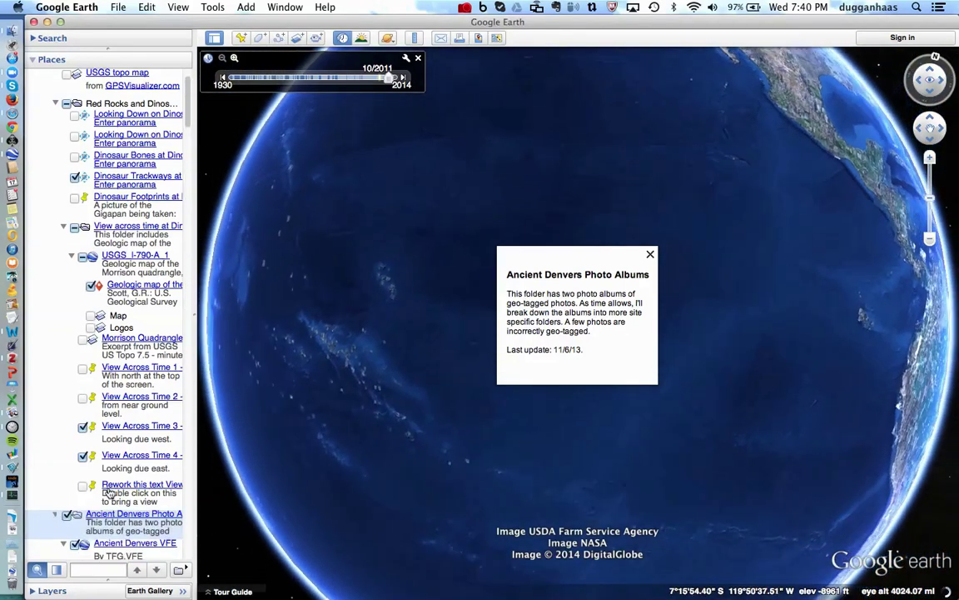
{"action": "scroll", "coordinate": [109, 492], "scroll_direction": "down", "scroll_amount": 5}
{"action": "scroll", "coordinate": [109, 492], "scroll_direction": "down", "scroll_amount": 1}
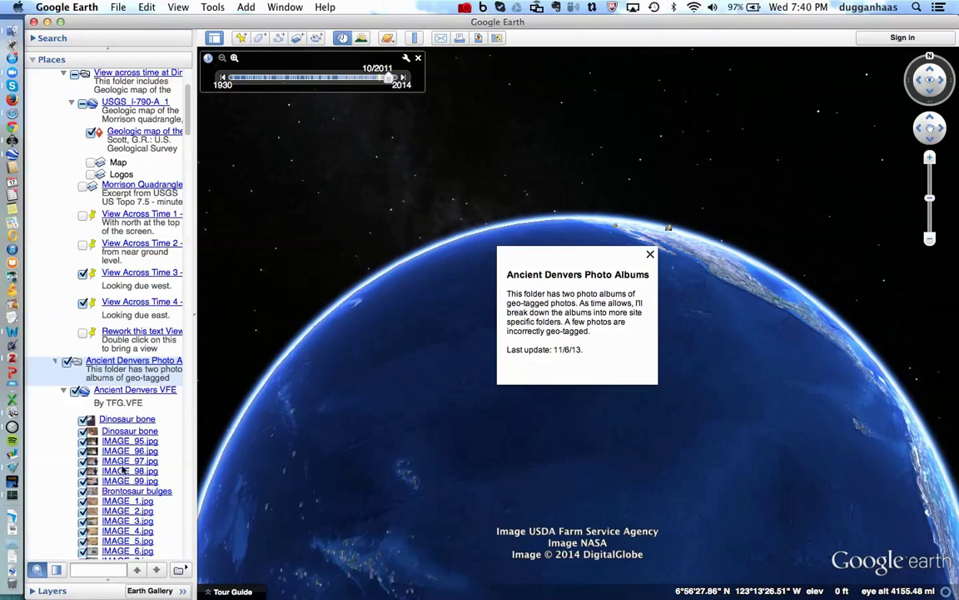
{"action": "left_click", "coordinate": [125, 461]}
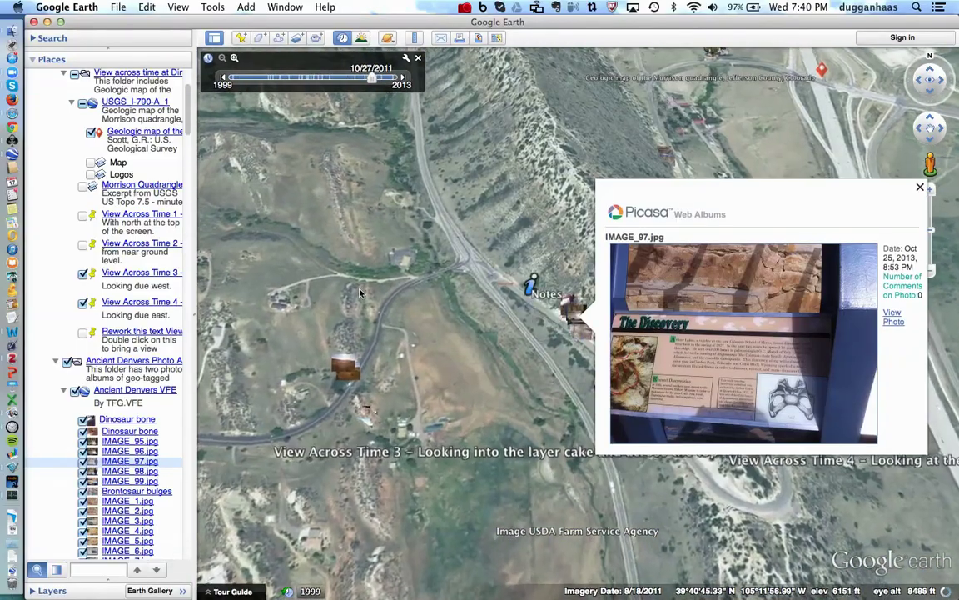
{"action": "left_click", "coordinate": [920, 190]}
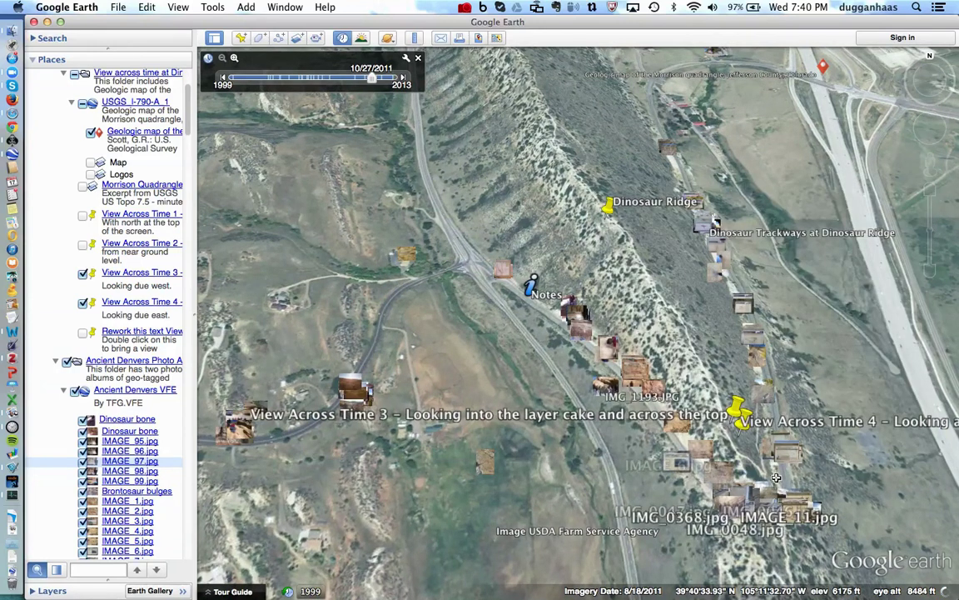